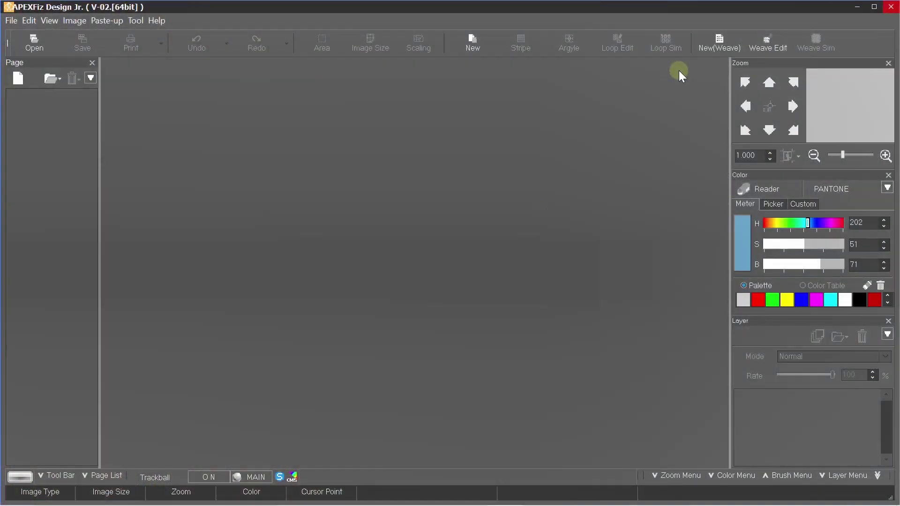
- Start a new weave design and add three warp stripes
click(719, 47)
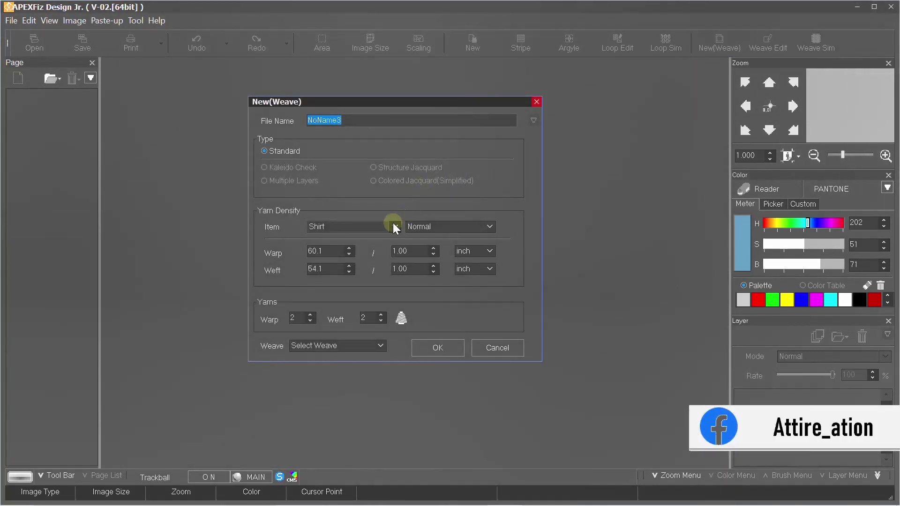
click(456, 346)
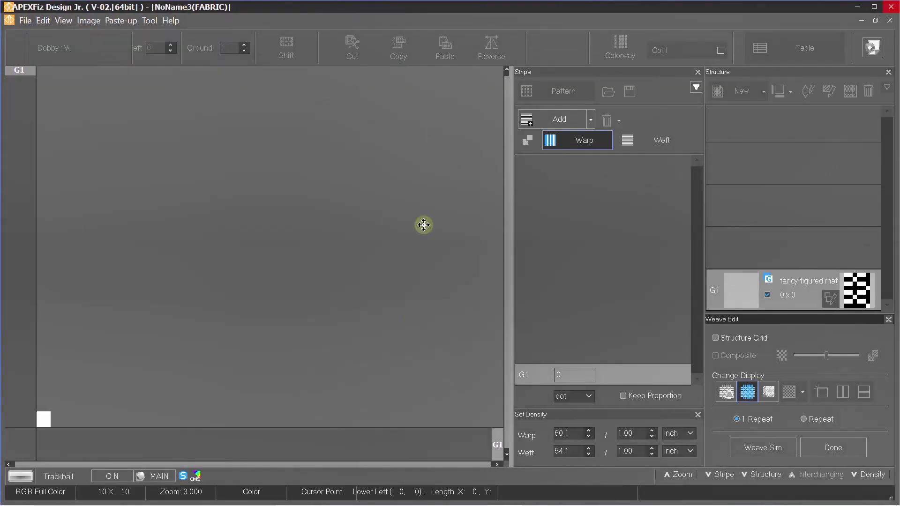
click(547, 124)
click(547, 125)
click(547, 124)
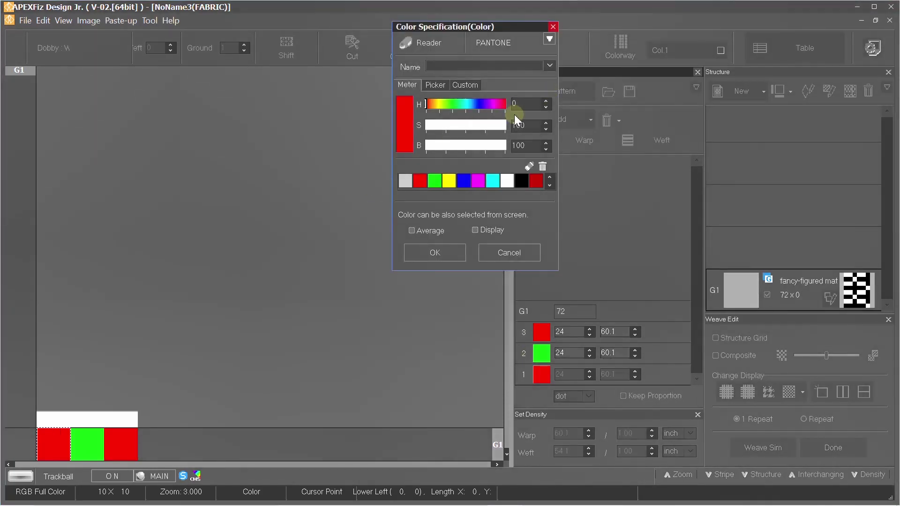
- Colour the outer warp stripes navy: H219, S48, B49
double_click(527, 102)
text(219)
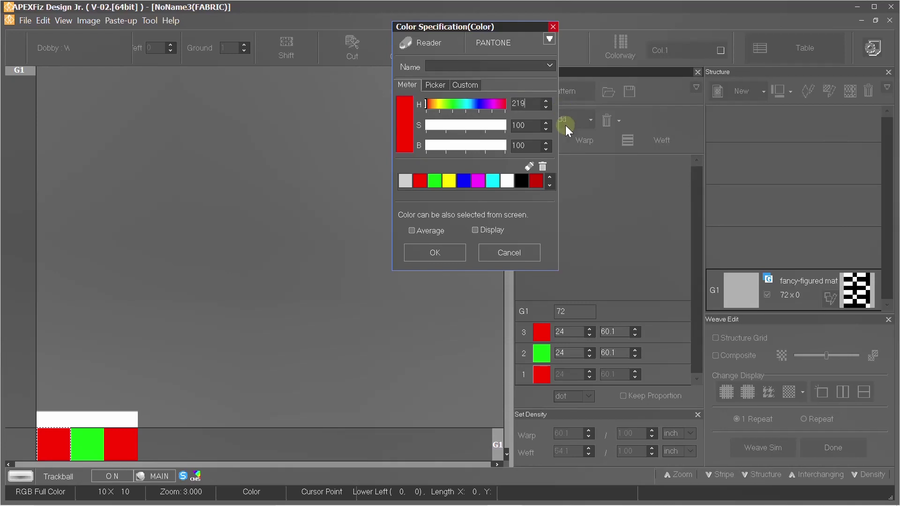
key(Tab)
text(48)
click(541, 145)
text(49)
click(630, 177)
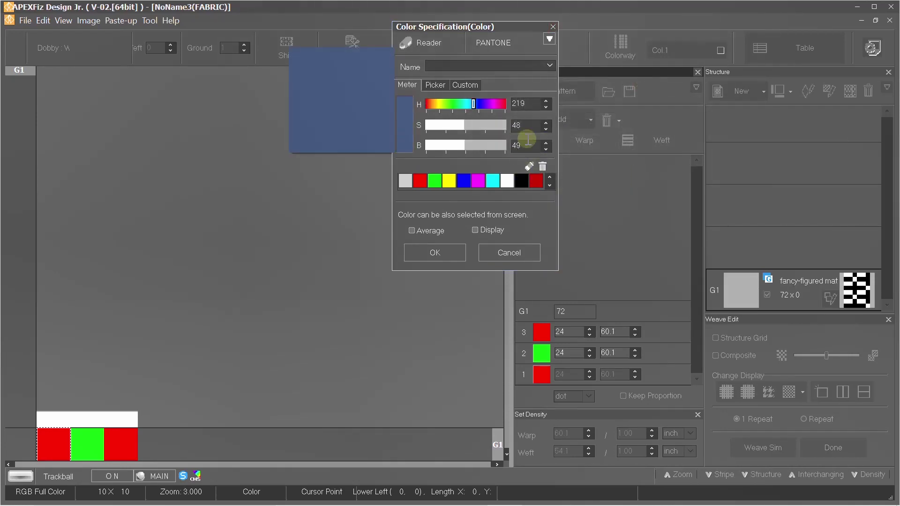
click(442, 249)
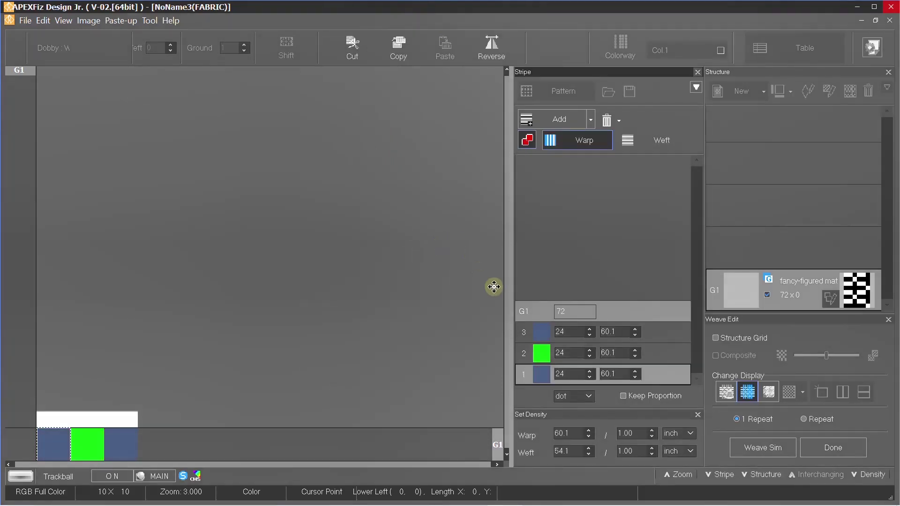
- Make the middle warp stripe white
click(541, 354)
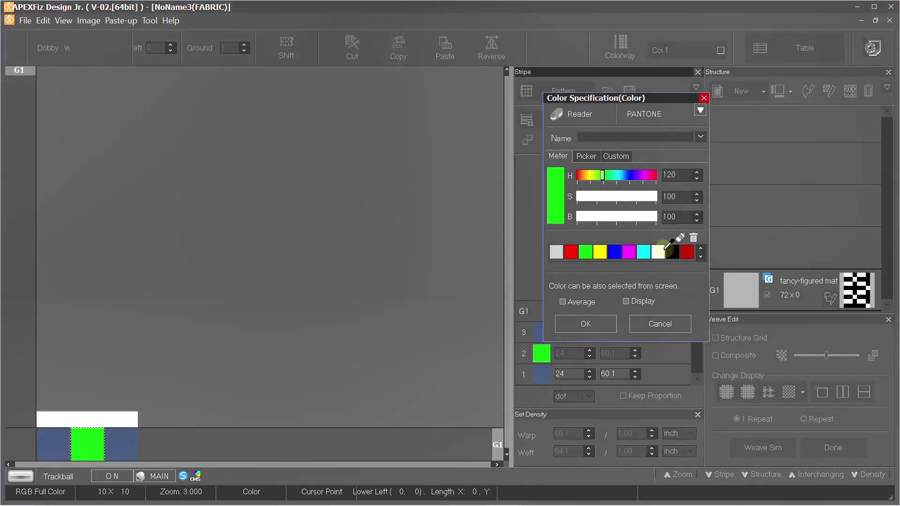
click(658, 251)
click(585, 323)
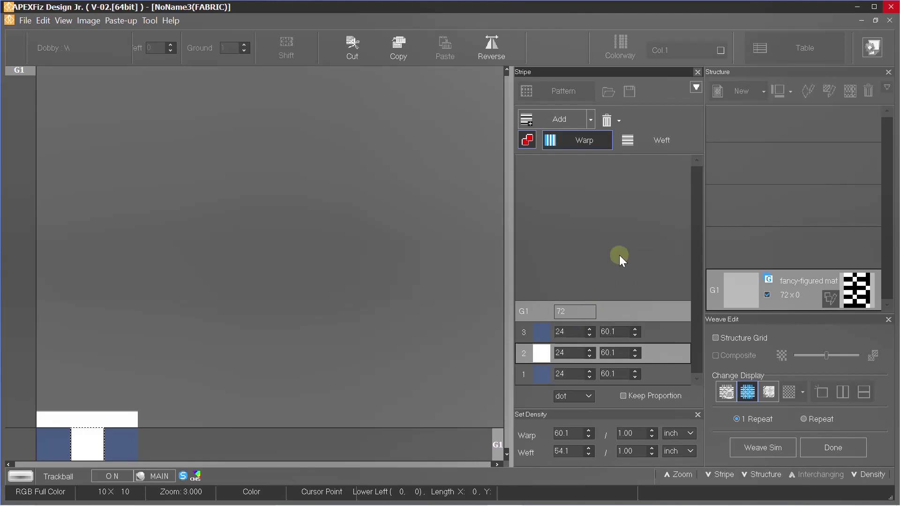
- Duplicate all warp stripes onto the weft with Duplicate All on Opposite Side, then zoom in
click(697, 87)
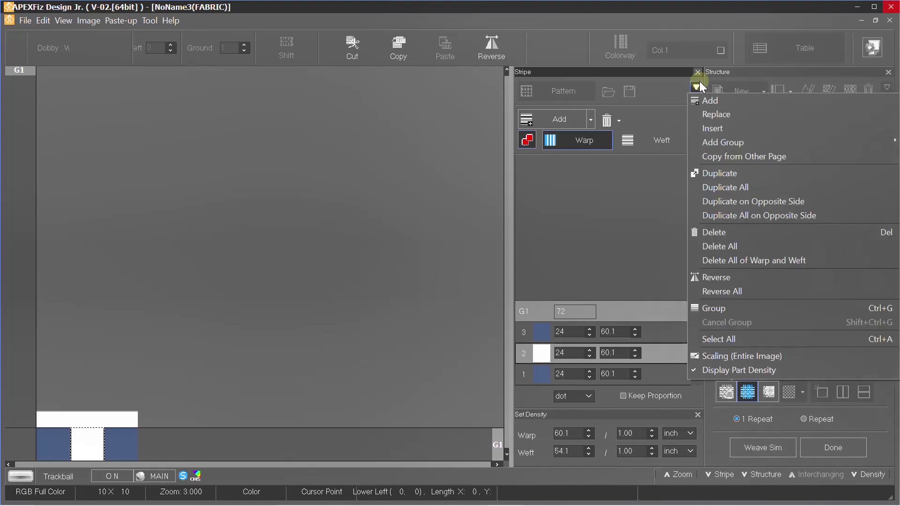
click(733, 212)
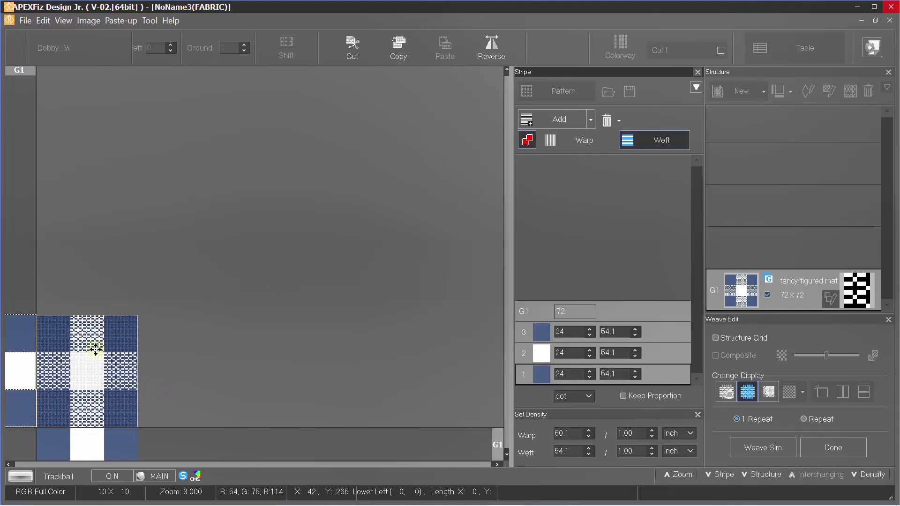
click(678, 474)
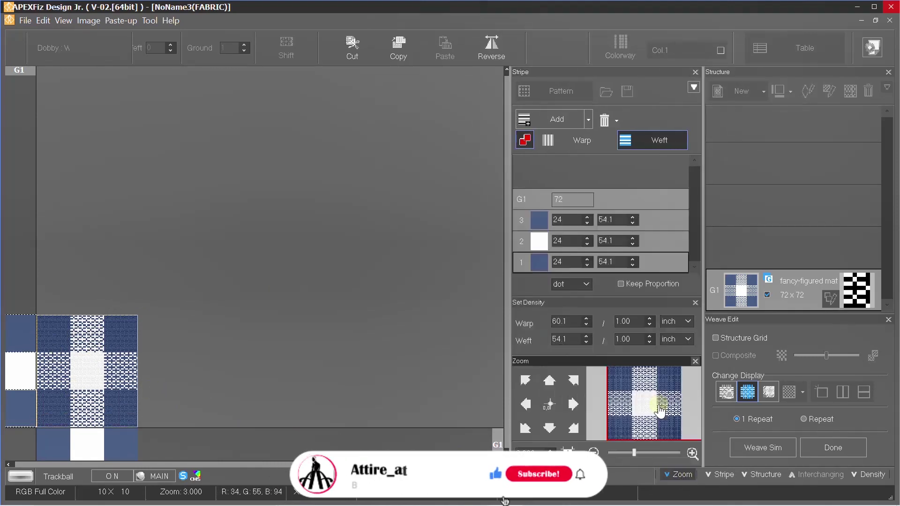
click(654, 453)
click(654, 453)
click(622, 435)
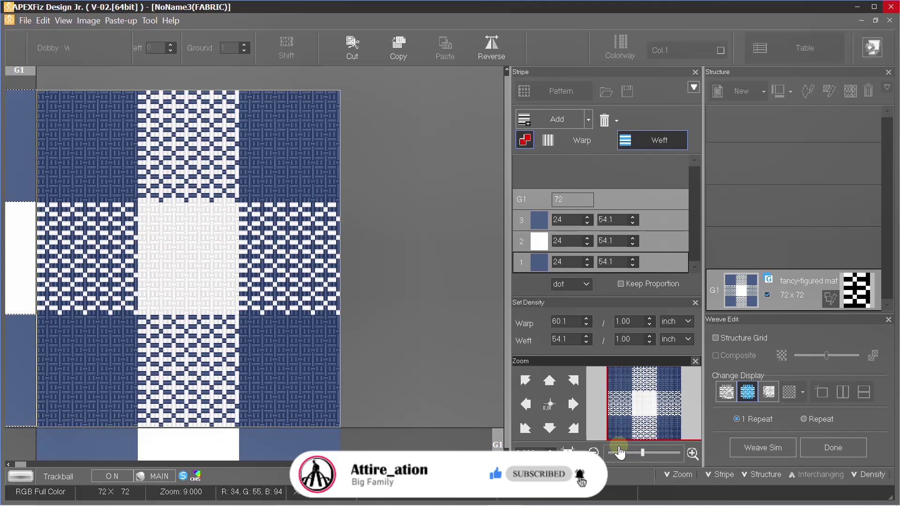
- Preview the gingham as a repeated woven simulation and finish the weave
click(805, 417)
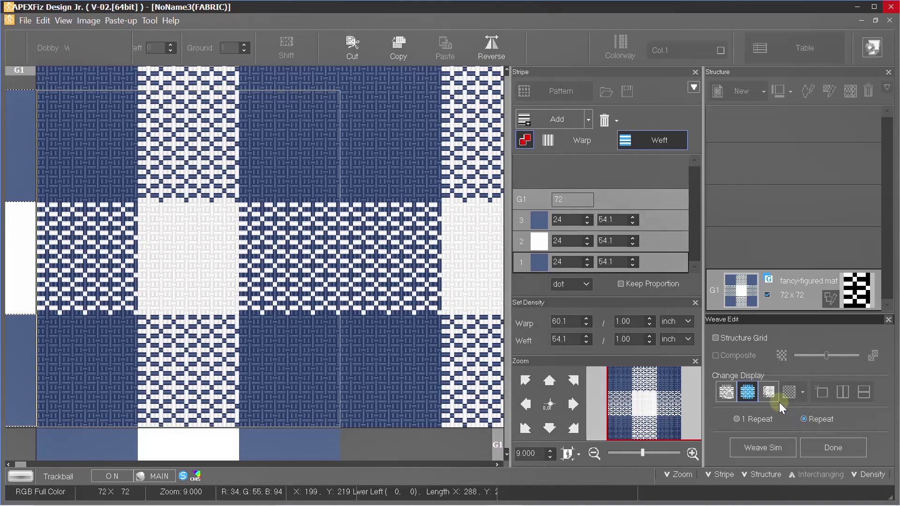
click(727, 392)
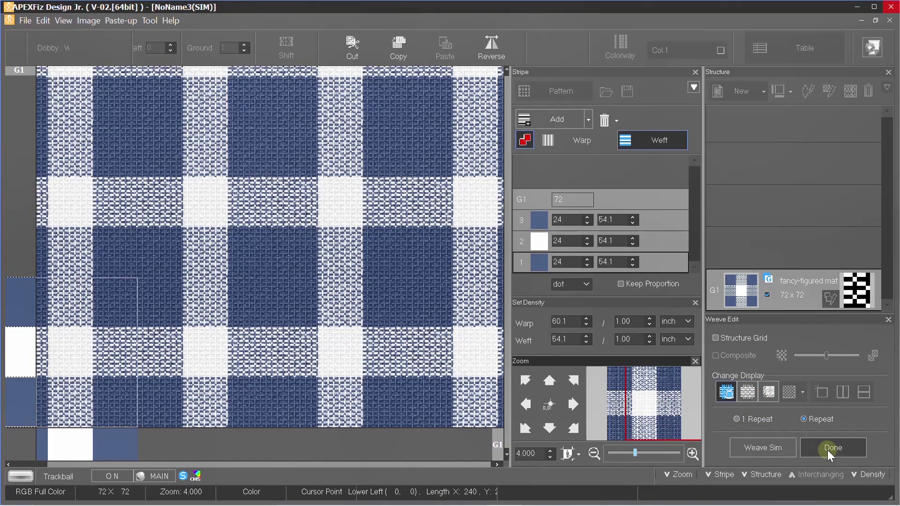
click(828, 449)
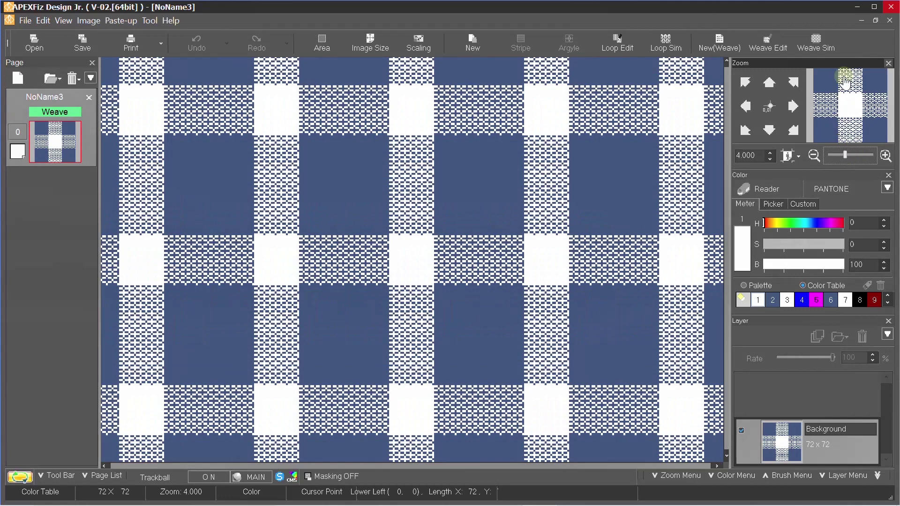
- Set the Weave Sim to a 3 x 3 repeat count and expand its output options
click(820, 40)
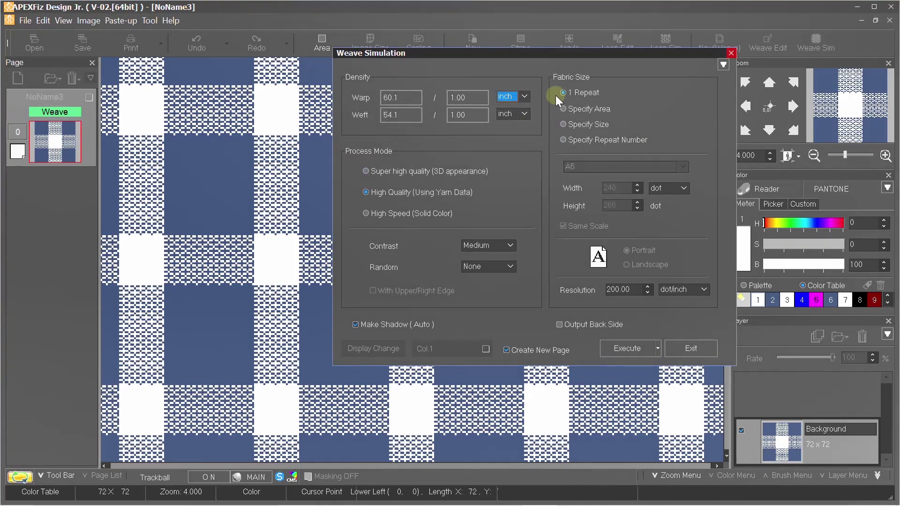
click(564, 138)
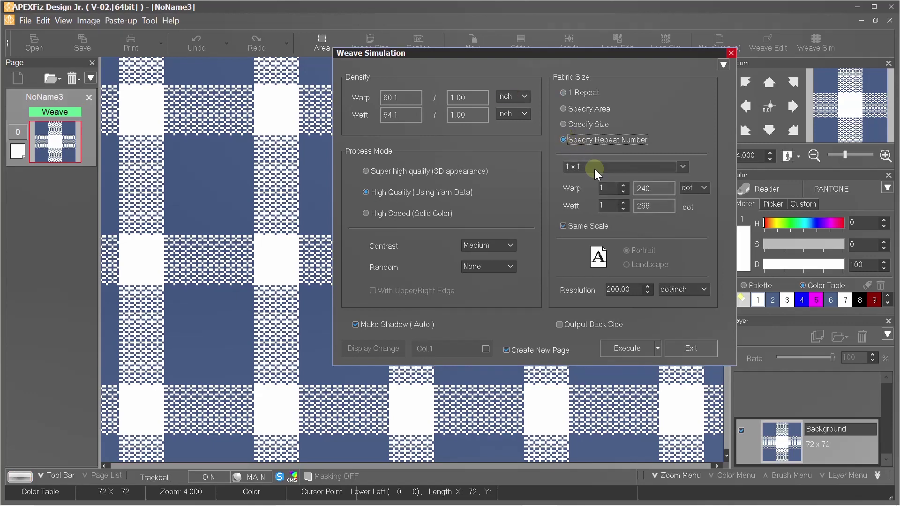
click(624, 183)
click(623, 183)
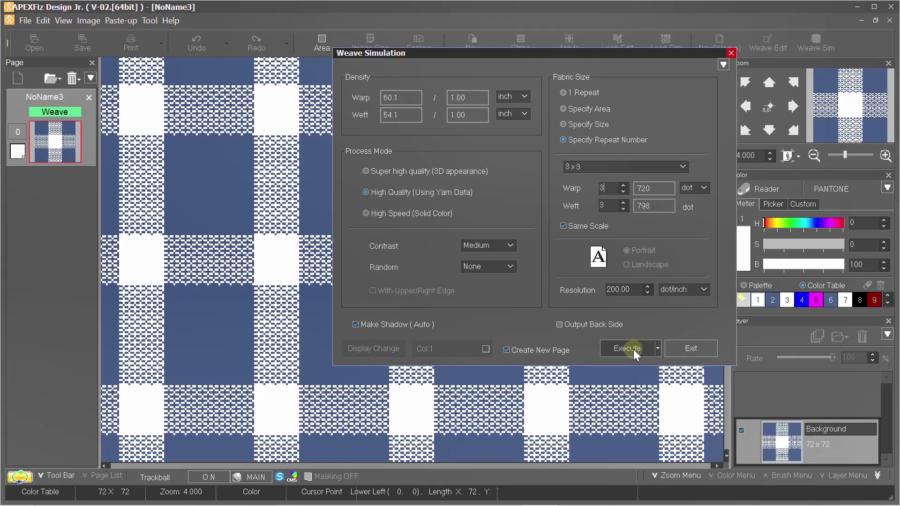
click(658, 348)
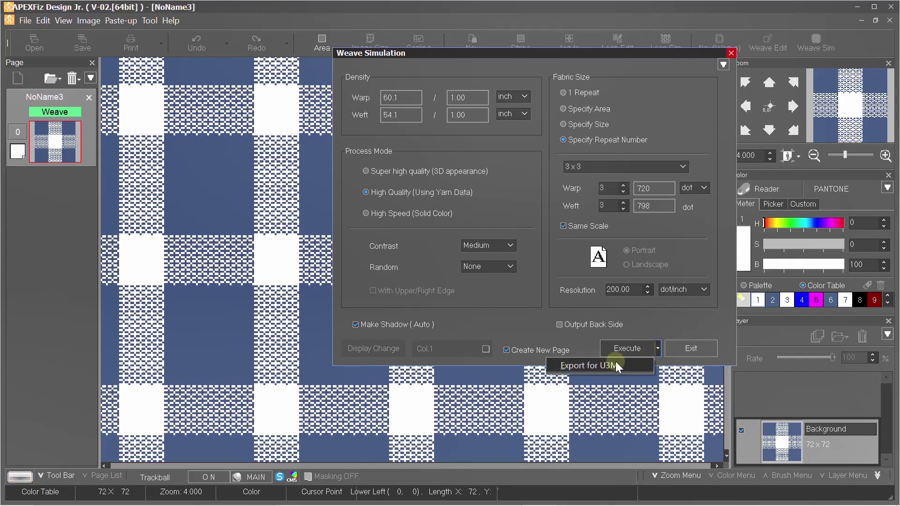
- In the U3M Yarn Setup, test yarn A's thickness, then restore Auto Size at 0.36 mm
click(592, 365)
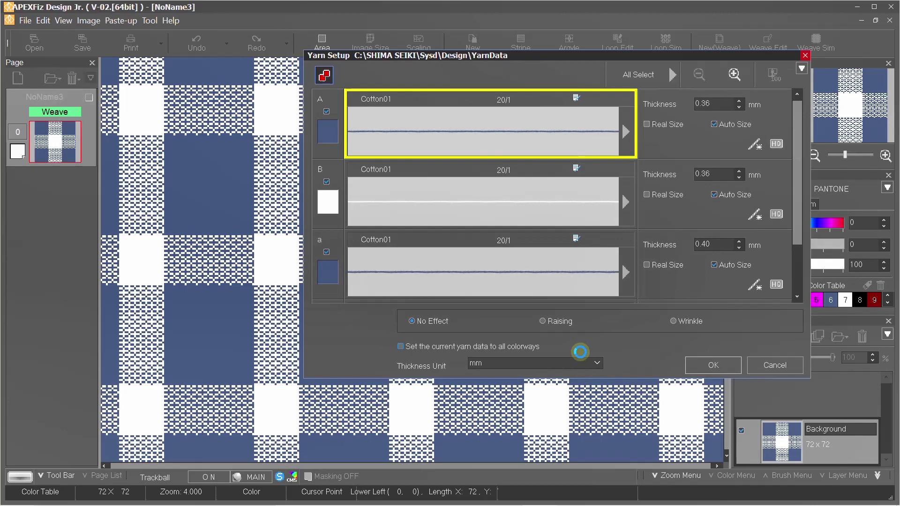
click(727, 142)
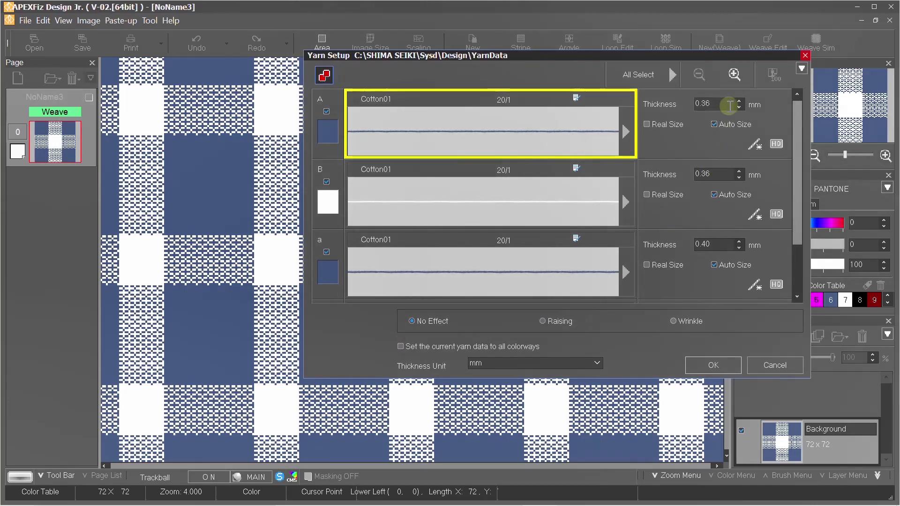
click(721, 119)
click(738, 100)
click(716, 125)
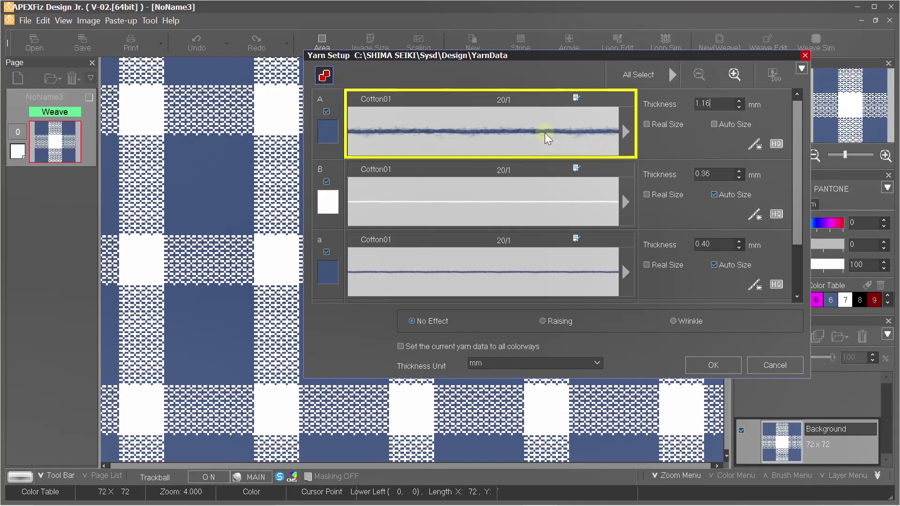
click(713, 125)
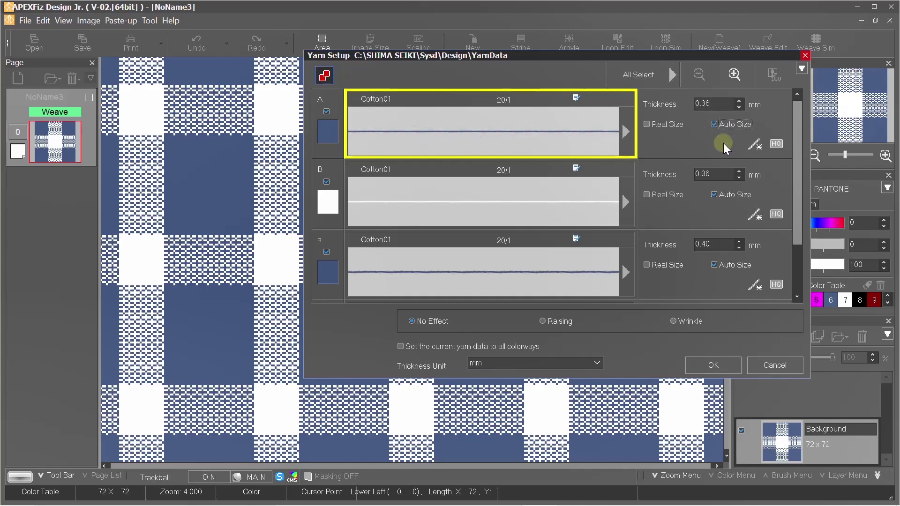
- Export the U3M material named 'Wrap' into Desktop > Embroidery > FAbric
click(713, 365)
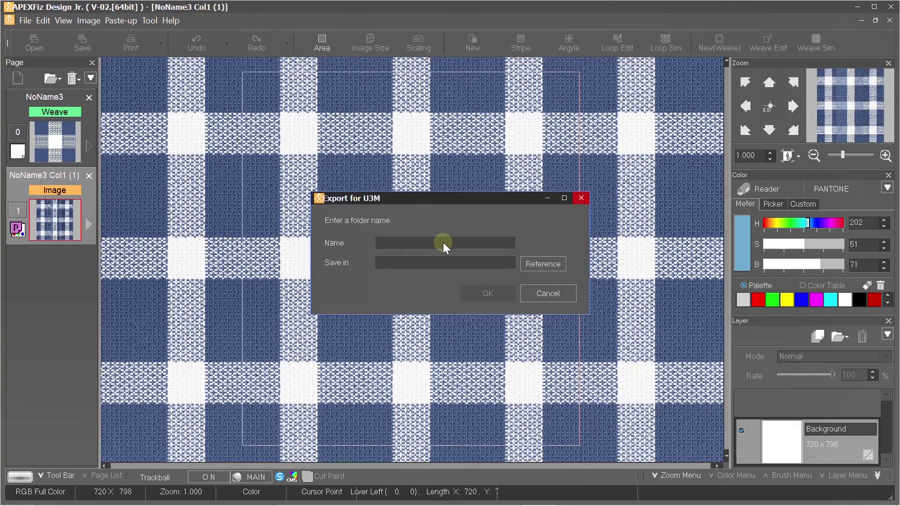
text(Wrap)
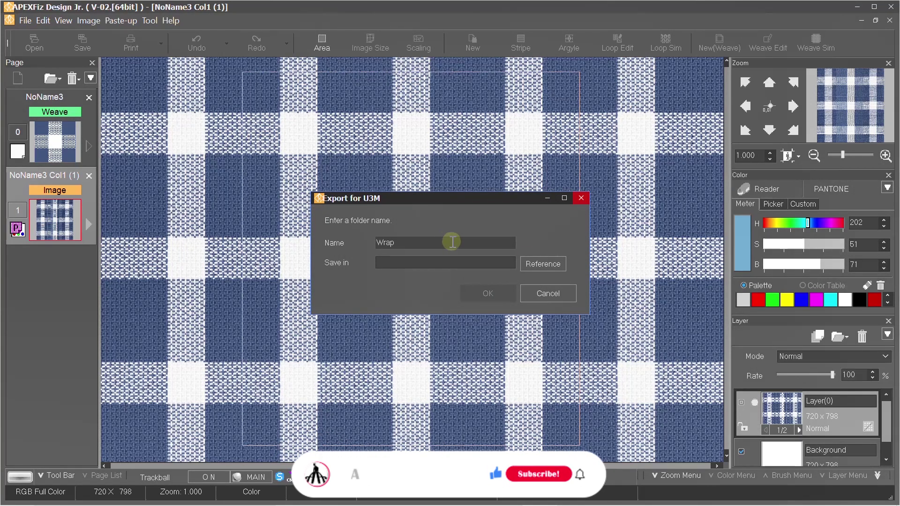
click(534, 261)
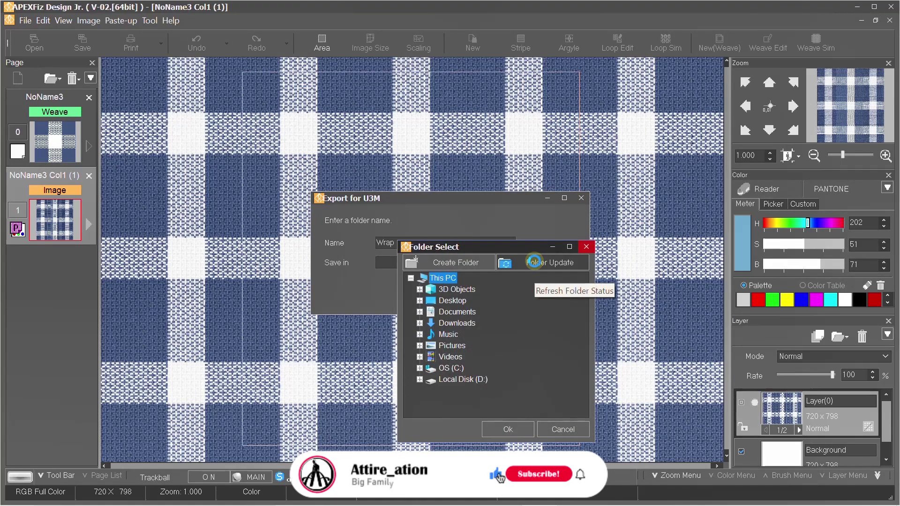
double_click(453, 300)
click(457, 323)
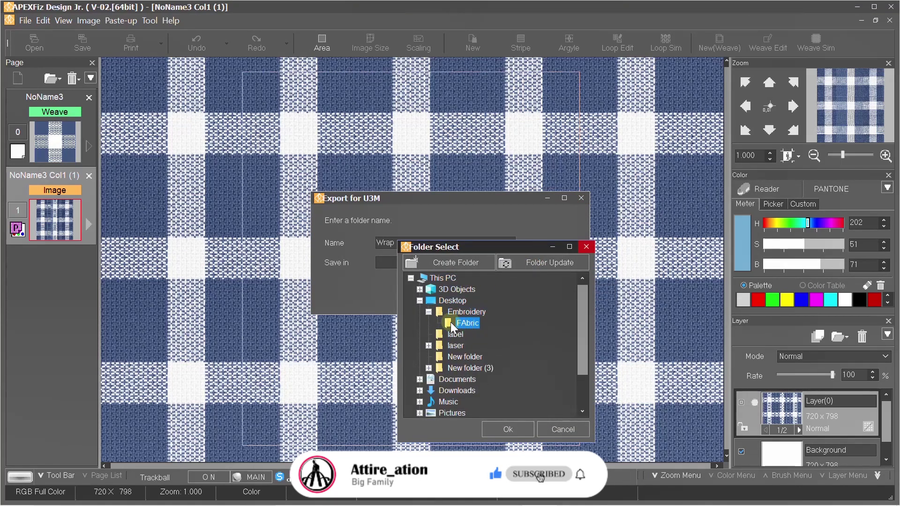
double_click(453, 323)
click(477, 296)
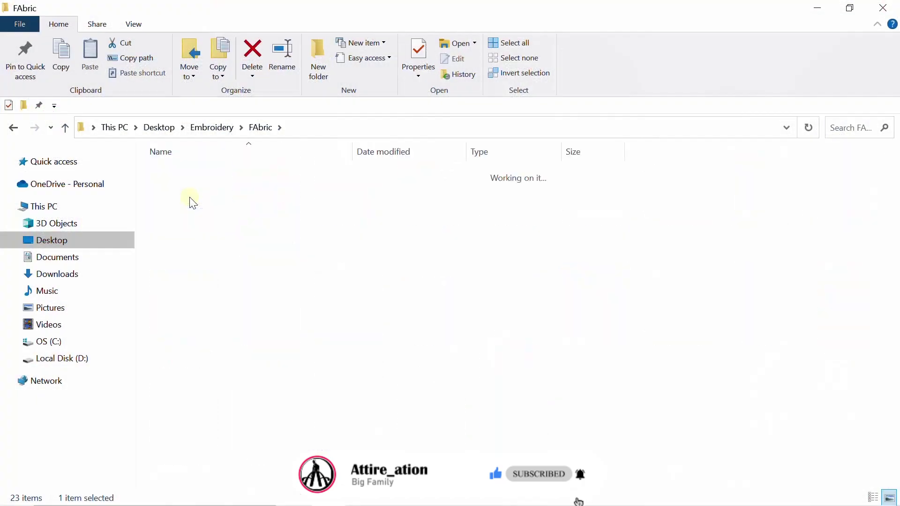
- Browse to Wrap > textures, show extra large icons, and select the Wrap_BASE map
double_click(190, 197)
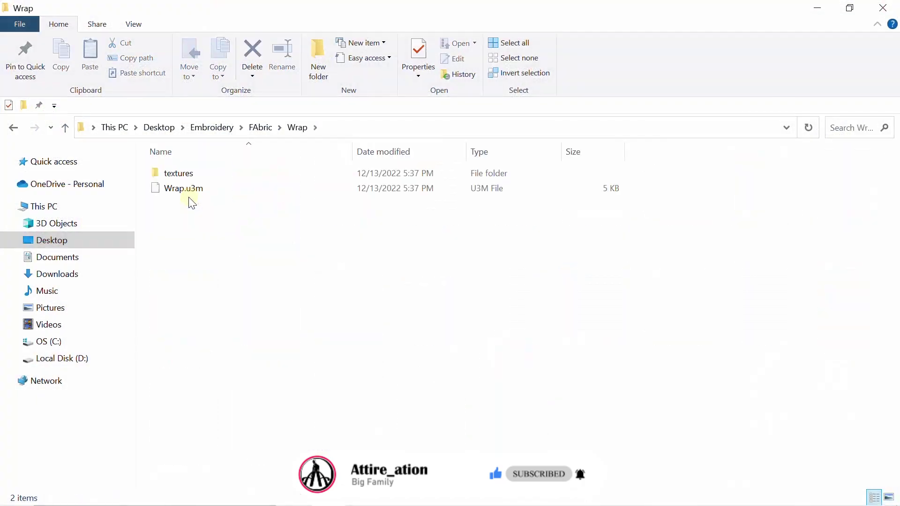
double_click(180, 173)
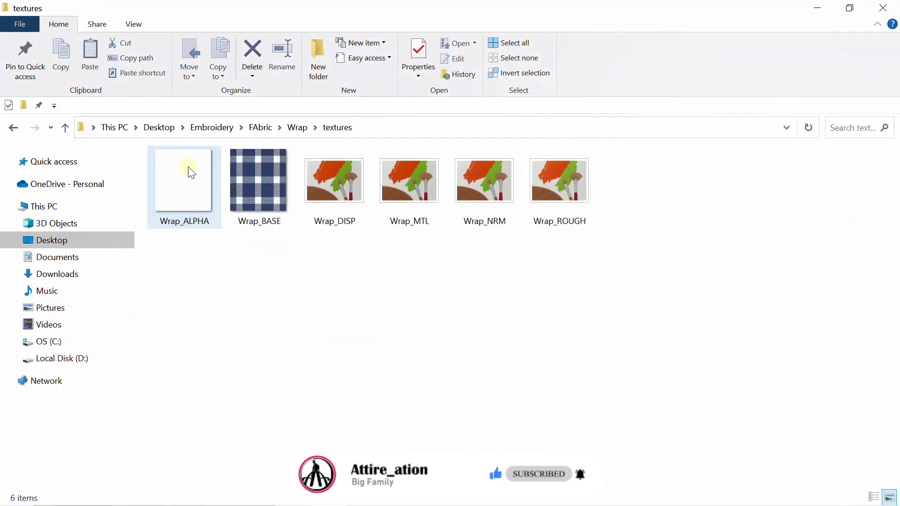
click(134, 24)
click(154, 46)
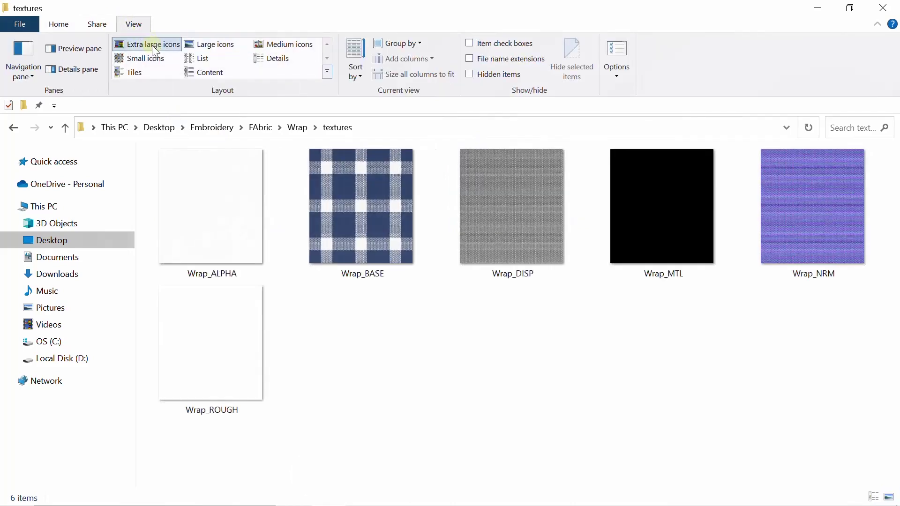
click(384, 184)
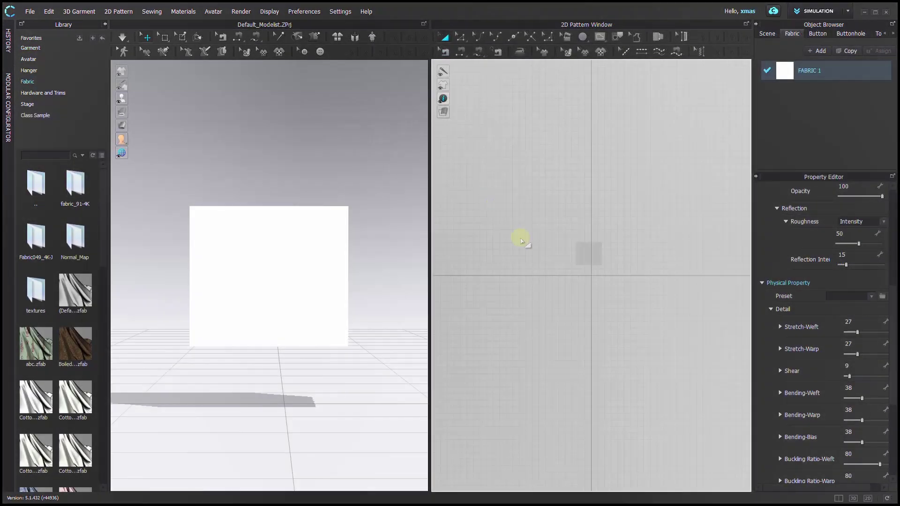
- Draw a circle with a 70-inch circumference and place it in the 3D scene
click(522, 241)
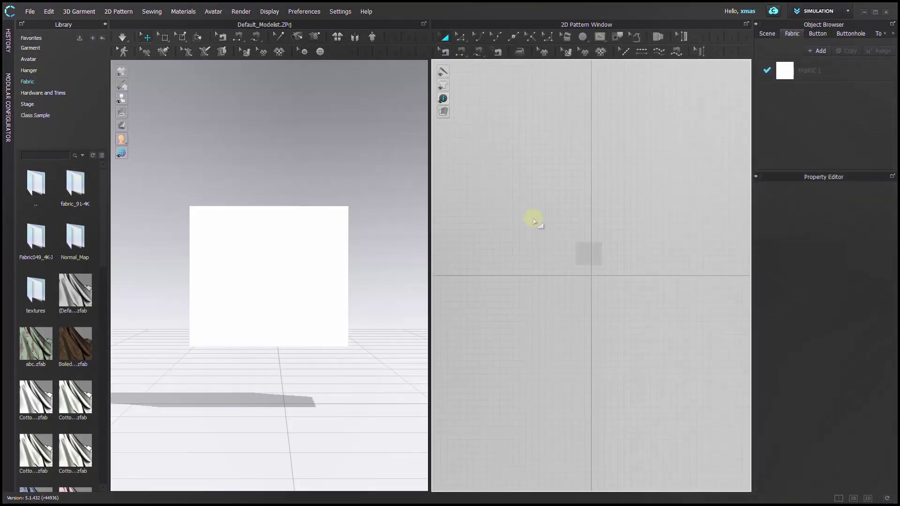
click(597, 43)
click(557, 236)
click(406, 216)
text(70)
key(Return)
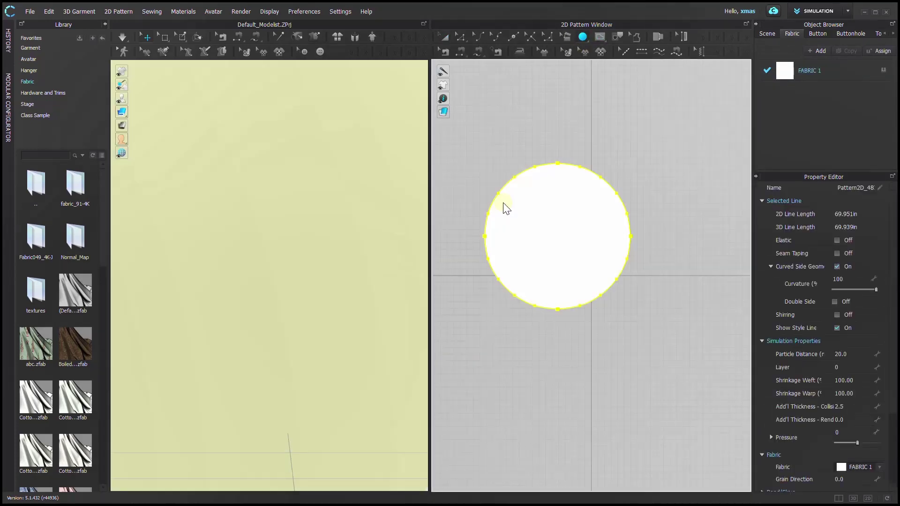
key(a)
click(443, 111)
click(457, 112)
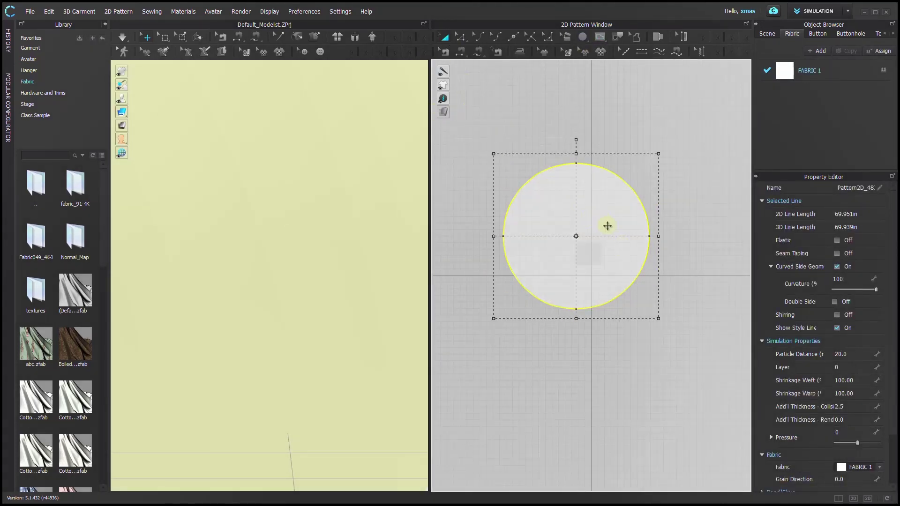
click(282, 202)
scroll(281, 203, down, 10)
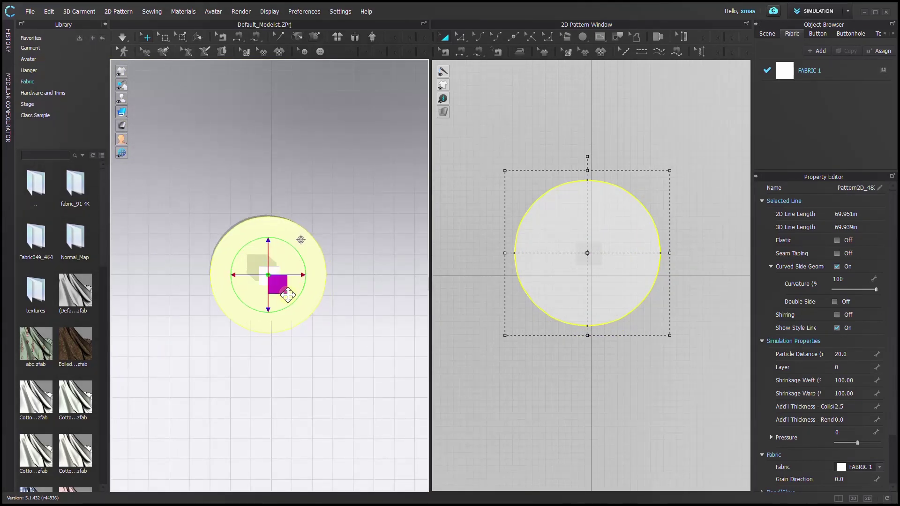
- Pin the circle's centre and four edges, simulate, and pull the cloth up into a pouch
key(w)
drag(572, 237, 608, 270)
drag(510, 245, 521, 261)
drag(582, 177, 598, 186)
drag(657, 249, 665, 258)
drag(580, 316, 604, 328)
key(space)
drag(293, 323, 299, 220)
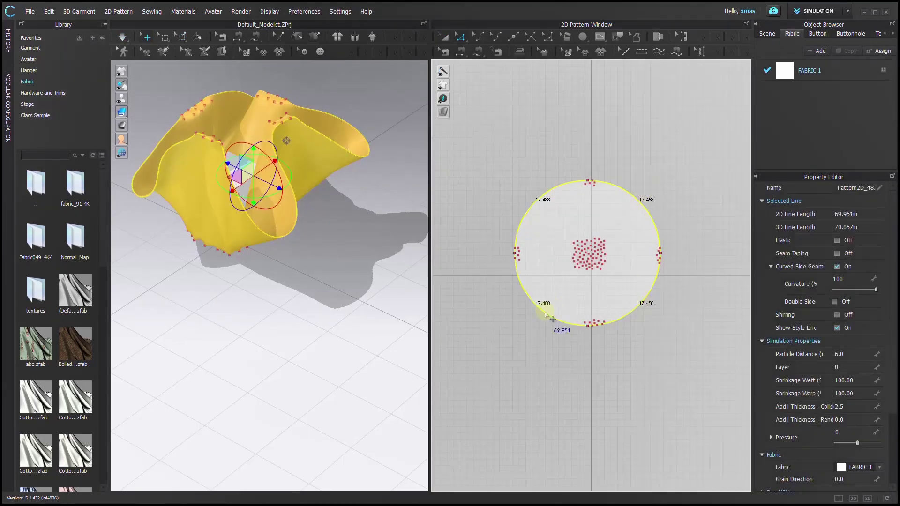
- Offset the circle outline as an internal line 5 inches inside
right_click(546, 313)
click(569, 361)
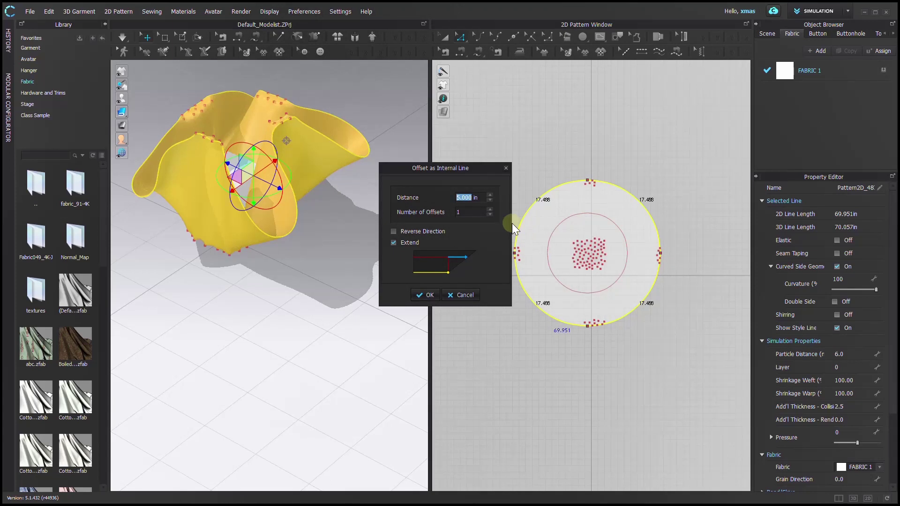
click(426, 295)
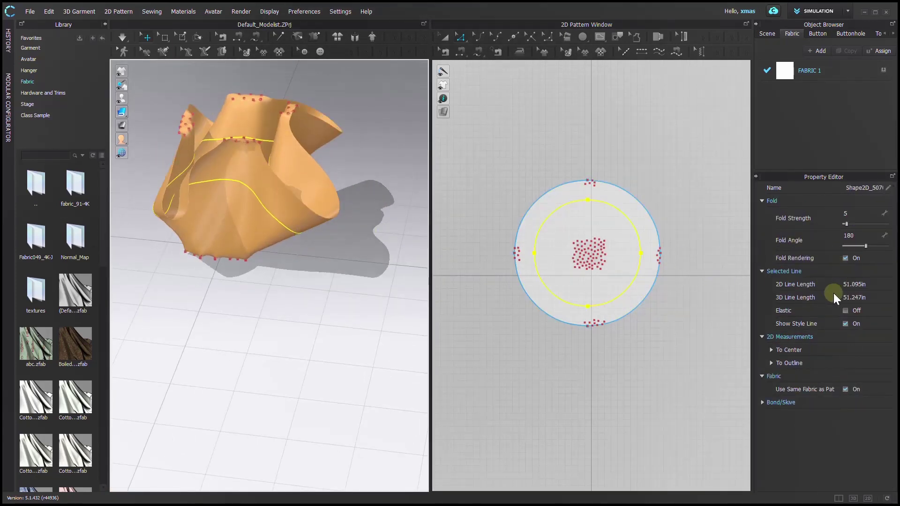
- Make the inner line elastic with ratio 20 and simulate the gathering
click(845, 310)
text(20)
key(Return)
key(space)
key(space)
drag(285, 223, 218, 202)
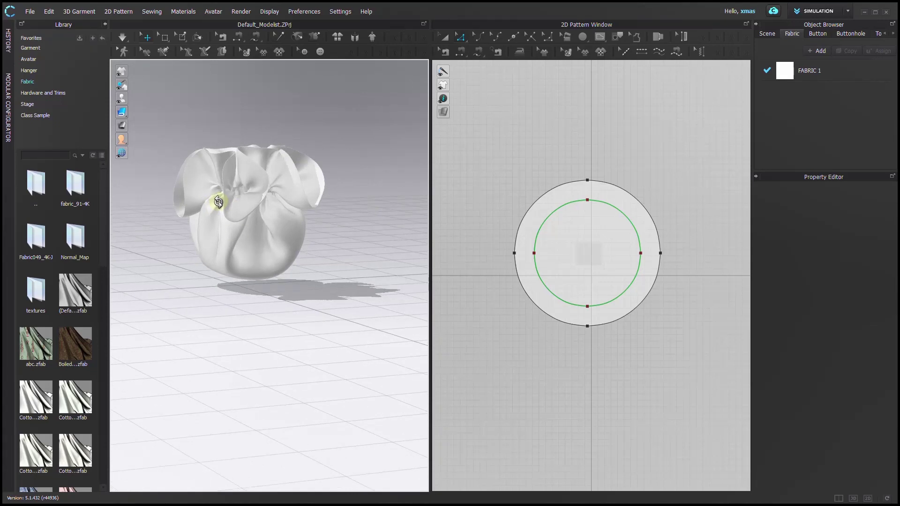
drag(302, 257, 393, 250)
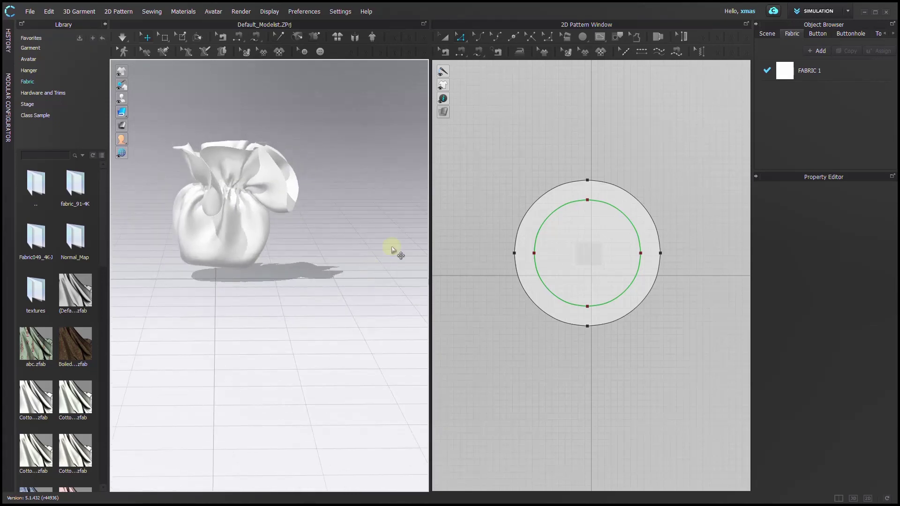
- Apply Wrap_BASE as the texture of FABRIC 1
click(854, 67)
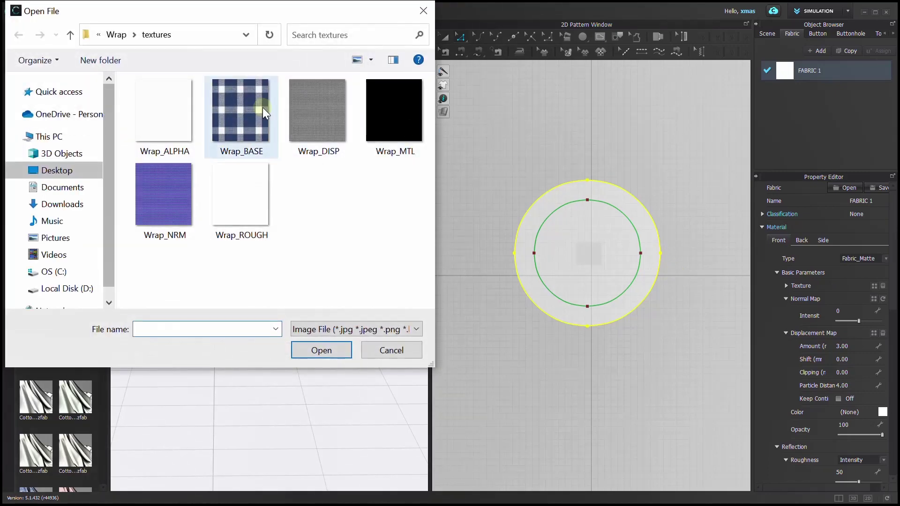
click(261, 111)
click(315, 345)
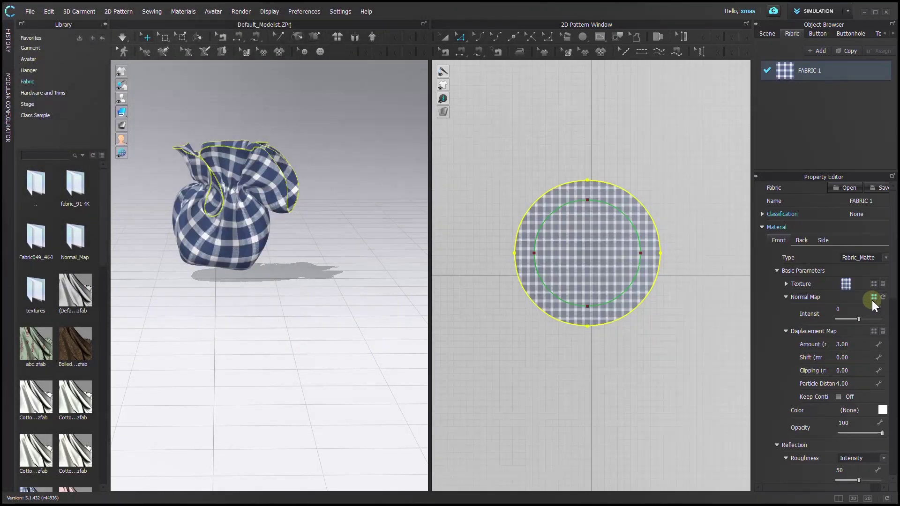
- Load Wrap_NRM from Desktop > Embroidery > FAbric > Wrap > textures as the normal map
click(874, 298)
click(55, 170)
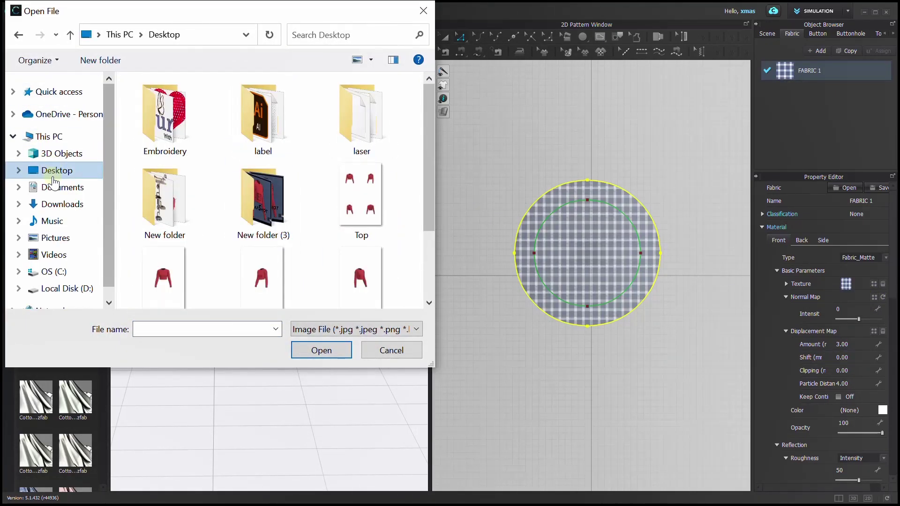
double_click(156, 88)
double_click(156, 88)
double_click(157, 88)
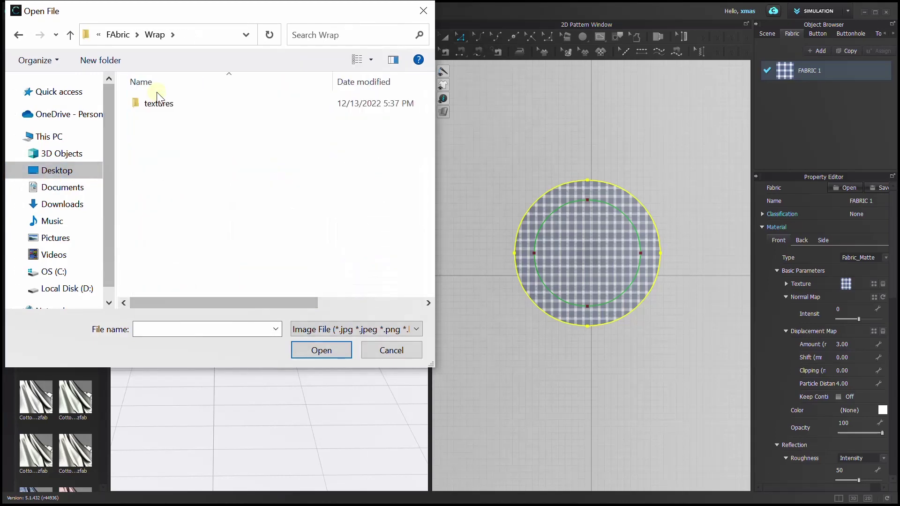
double_click(156, 104)
click(164, 194)
click(328, 350)
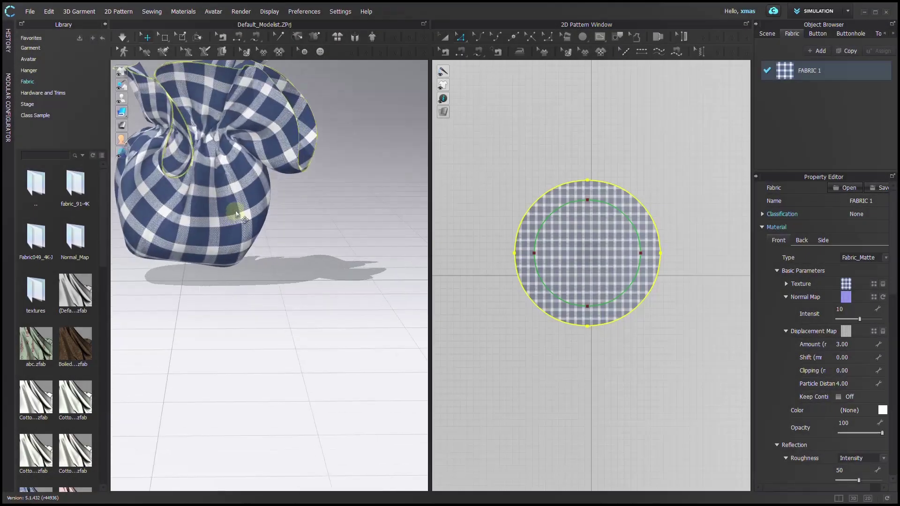
- Reapply Wrap_NRM as FABRIC 1's normal map
scroll(322, 301, up, 8)
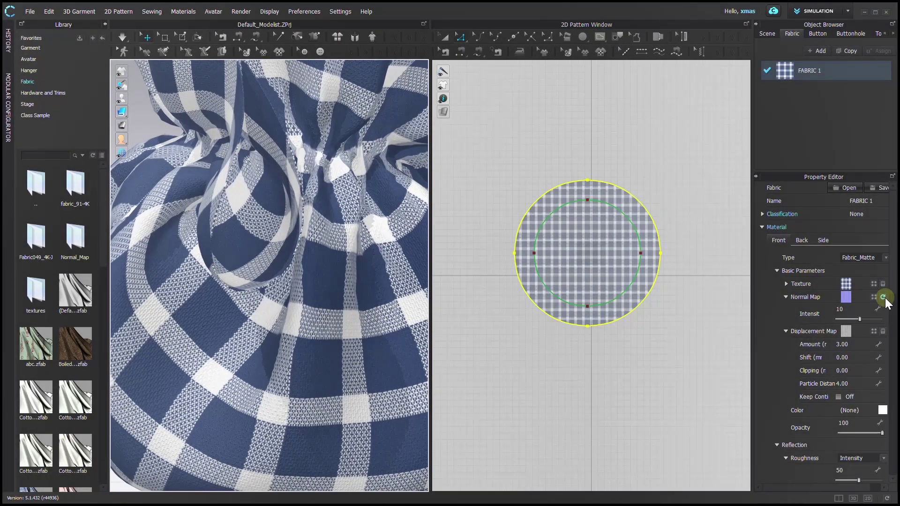
click(883, 297)
click(171, 196)
click(313, 351)
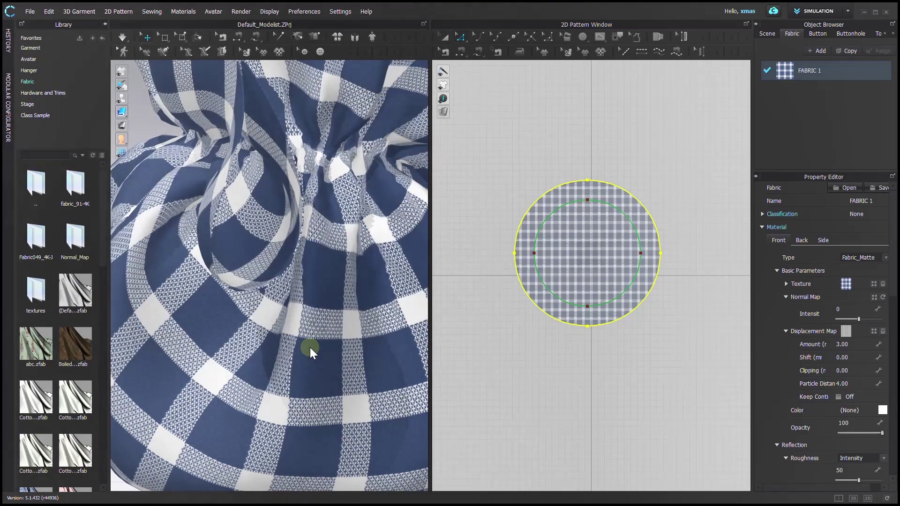
- Inspect the gingham weave up close, reframe the bag, resimulate, and select the pattern
scroll(315, 297, up, 6)
drag(315, 297, 249, 161)
scroll(322, 333, down, 5)
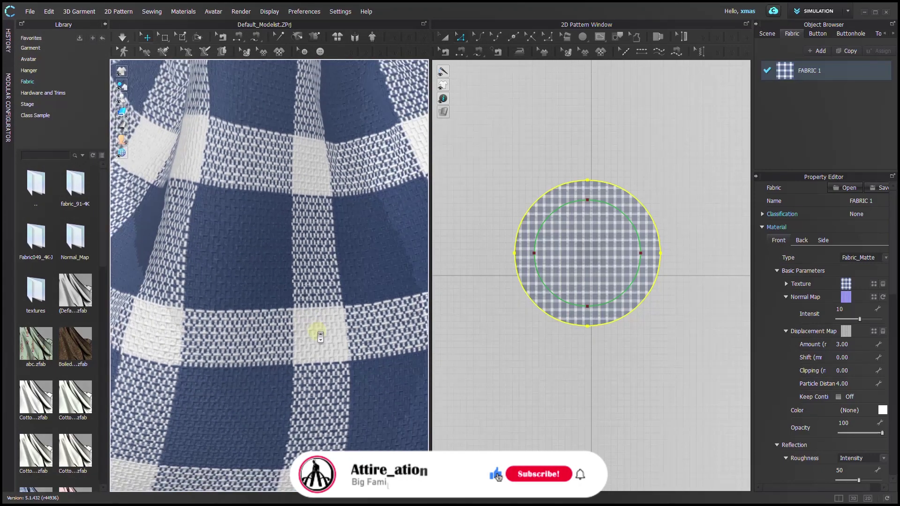
scroll(320, 336, down, 8)
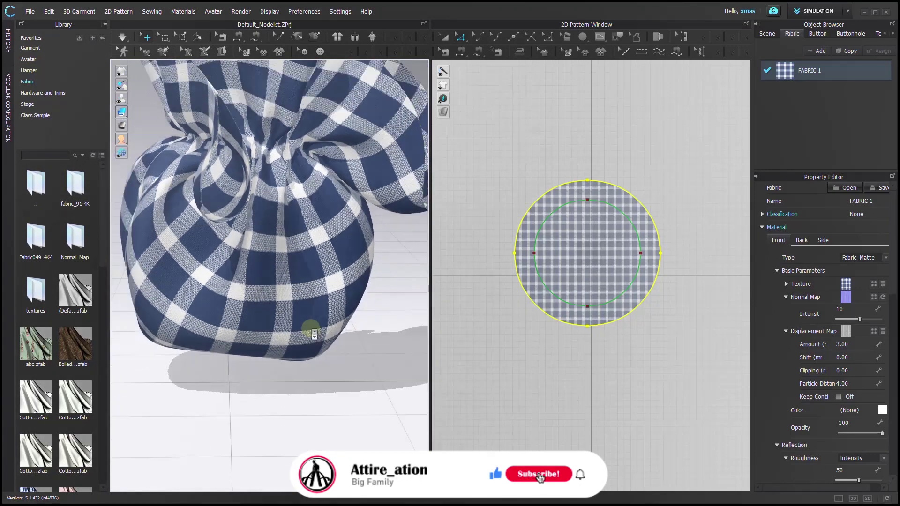
drag(283, 243, 275, 343)
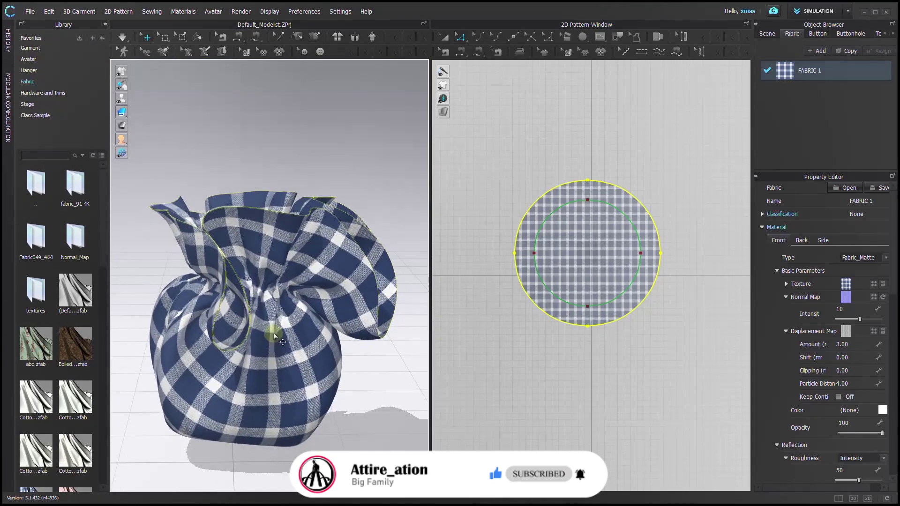
key(w)
click(244, 200)
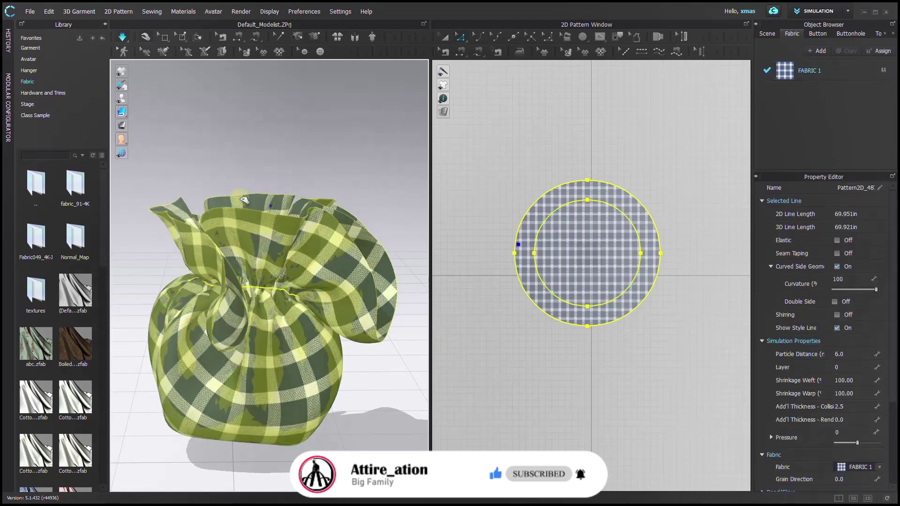